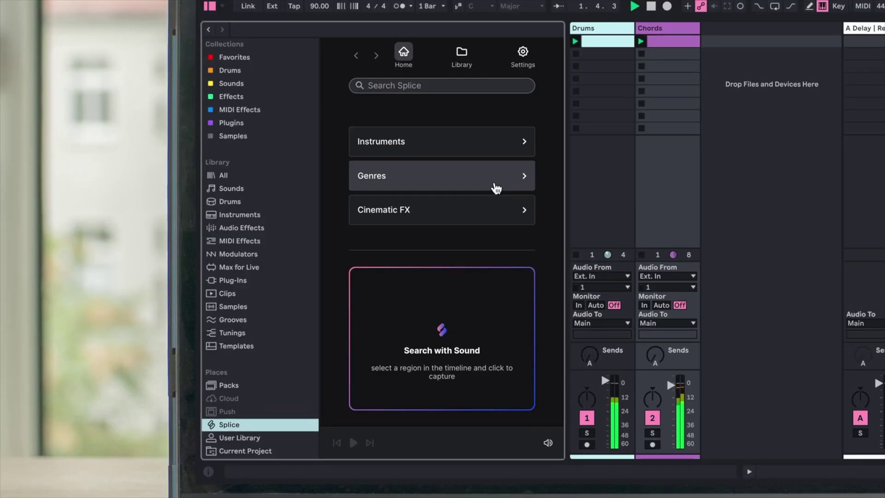
Filter Splice Hip Hop to D-key bass loops and add AHA_CB3_85 to a new playing track.
click(493, 179)
click(362, 207)
click(510, 164)
click(511, 143)
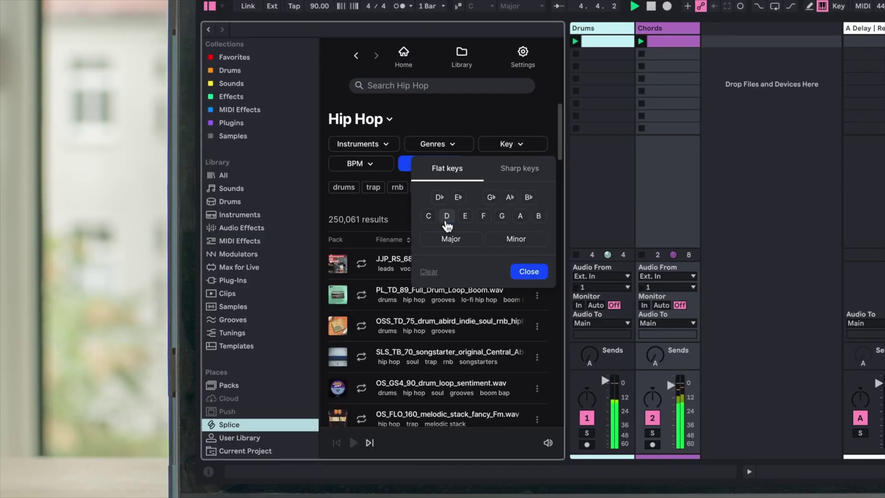
click(423, 192)
click(527, 272)
click(508, 189)
drag(324, 313, 555, 92)
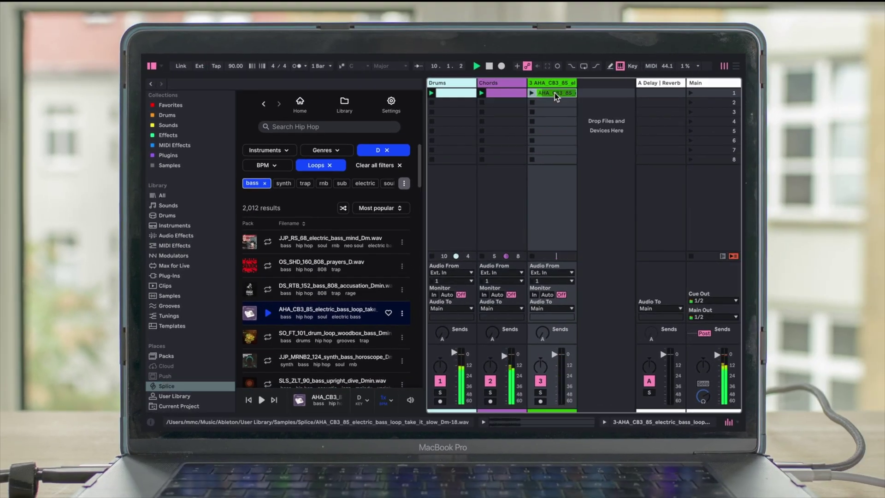
click(531, 93)
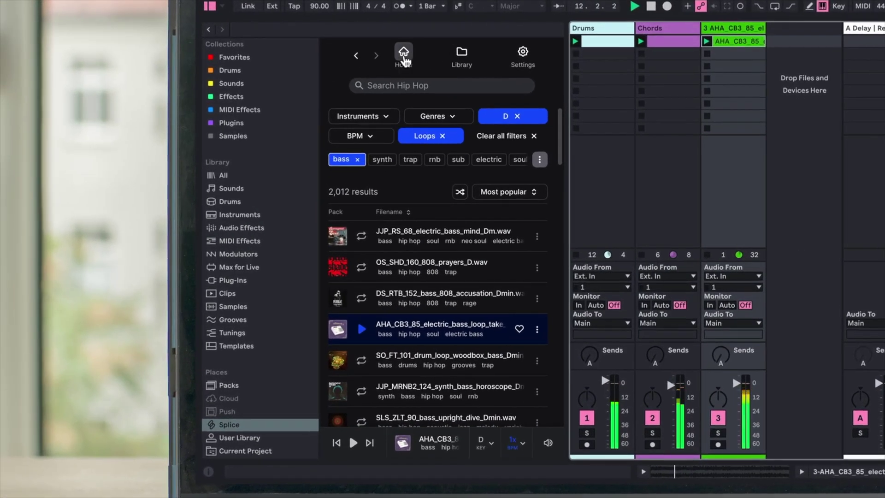
Run Search with Sound on the bass clip and preview the top vocal hip hop match.
click(300, 103)
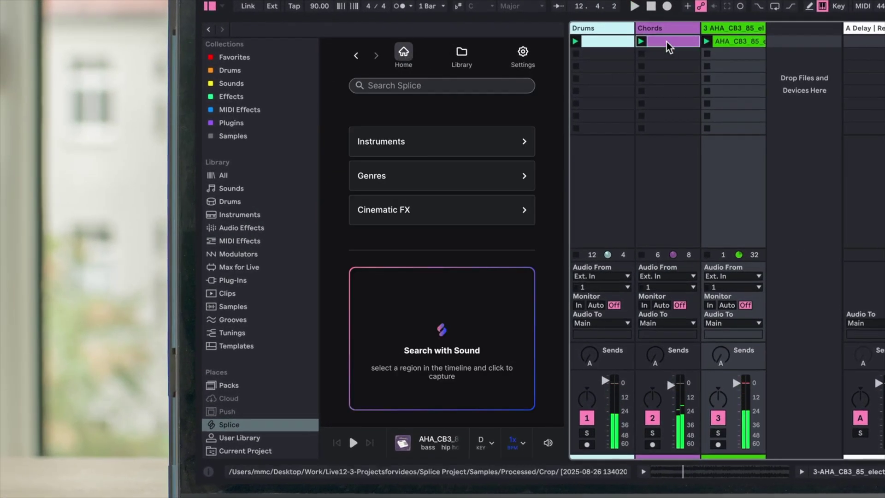
click(371, 295)
click(507, 205)
click(470, 207)
click(519, 164)
click(539, 409)
click(339, 278)
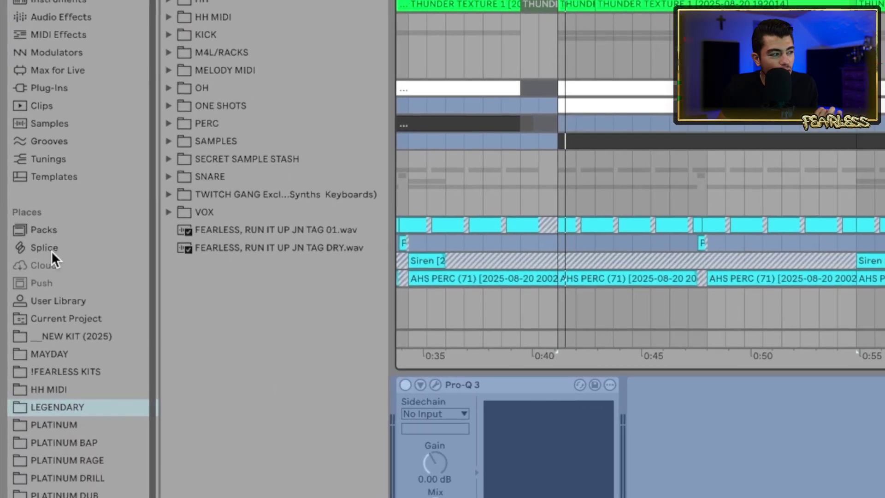
Open the Splice panel from Places in the browser sidebar.
click(44, 246)
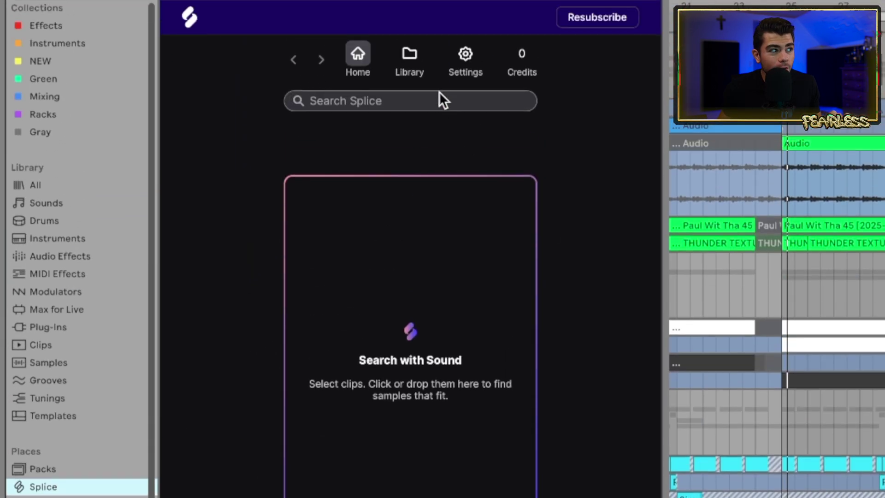
Open Your Library in Splice and drop the DECAP_DTKX_808_punch sample into the arrangement as a new clip.
click(408, 54)
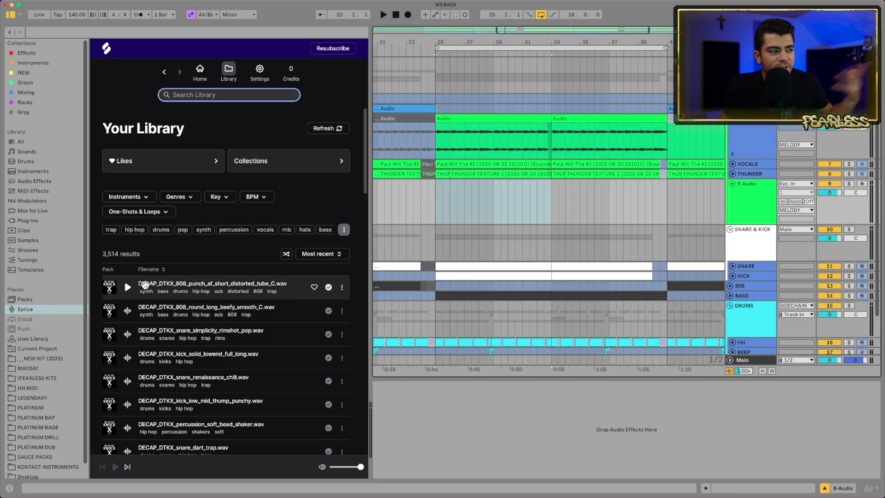
drag(198, 285, 438, 207)
drag(436, 252, 436, 258)
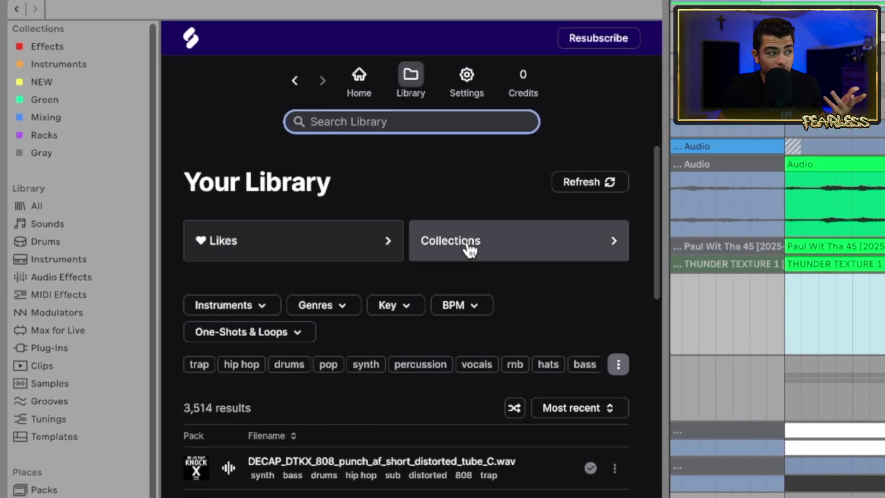
Scroll through the Splice list down to the Browse by Category section.
scroll(474, 409, down, 3)
scroll(474, 426, up, 3)
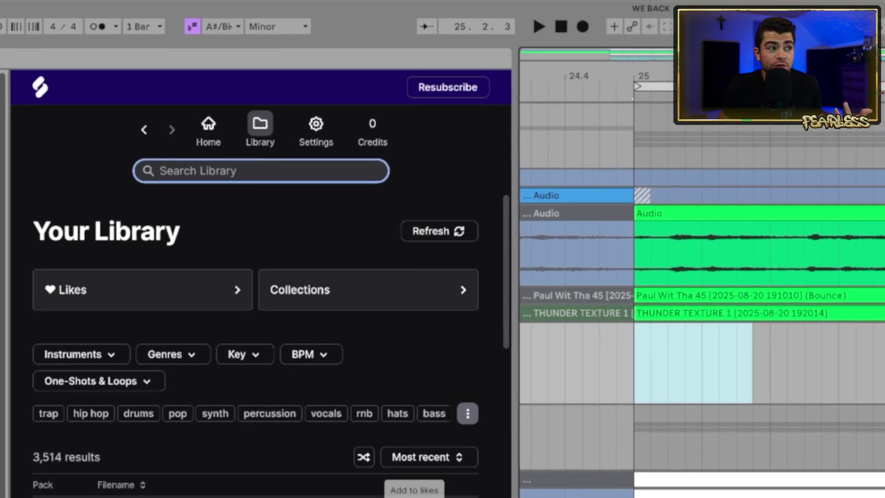
scroll(415, 480, down, 10)
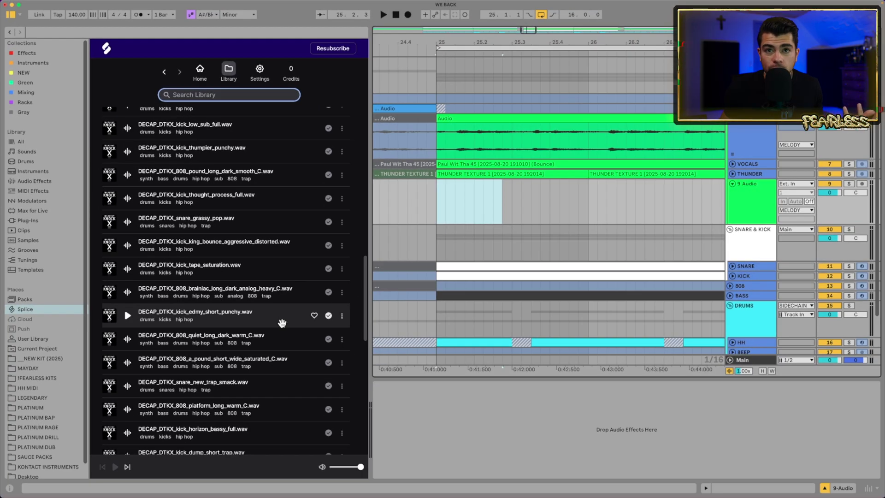
scroll(282, 323, down, 5)
scroll(272, 341, up, 15)
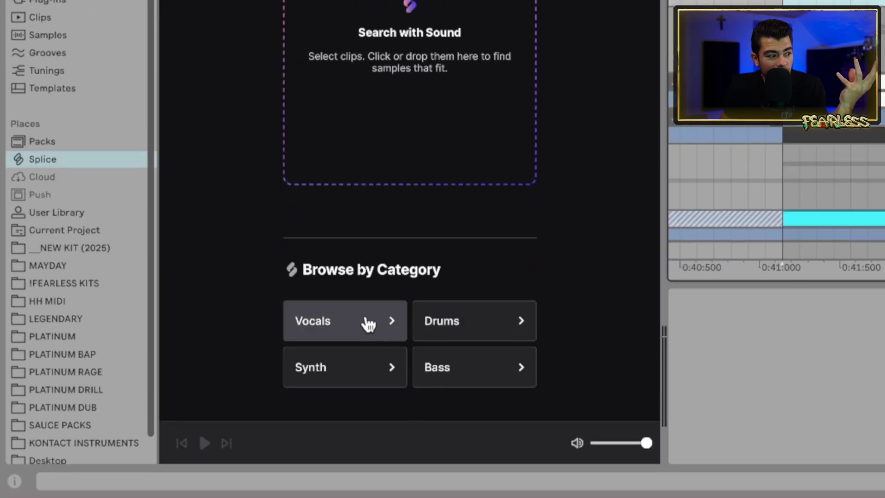
Open the Vocals category and preview the whisper, VOX_GDP_150 adlib and BBL_75 loops, then stop.
click(330, 323)
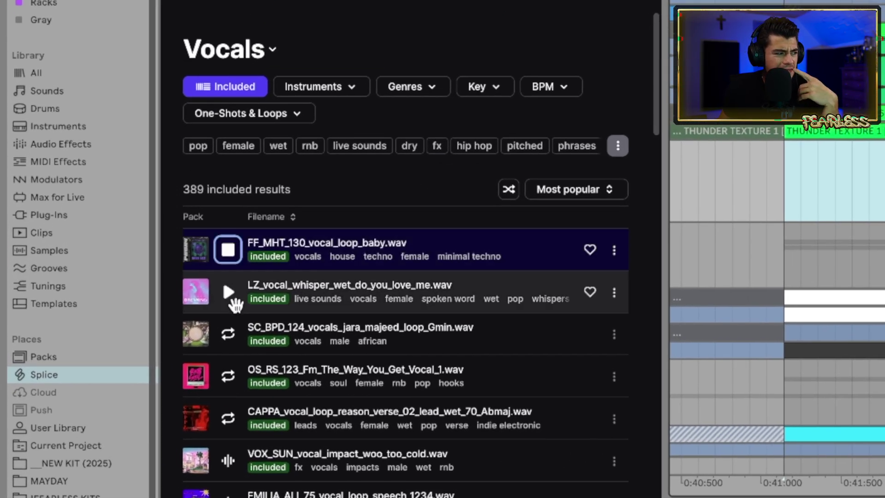
click(229, 295)
scroll(224, 368, down, 5)
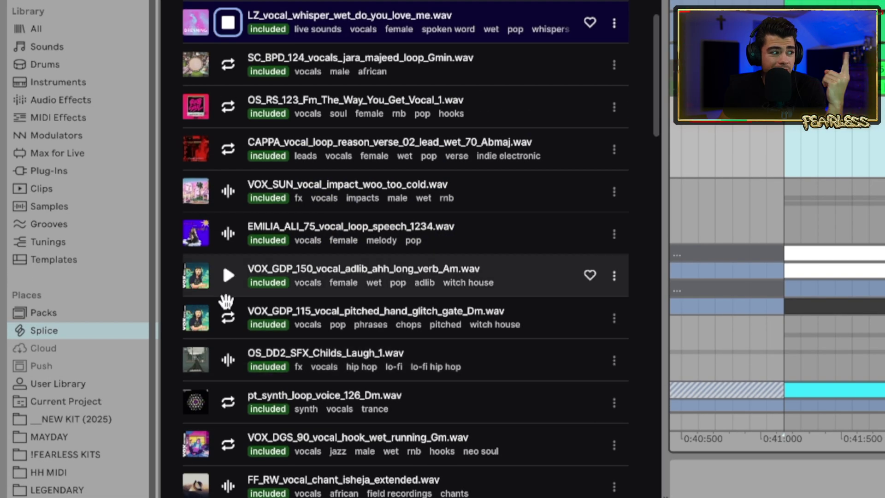
click(229, 288)
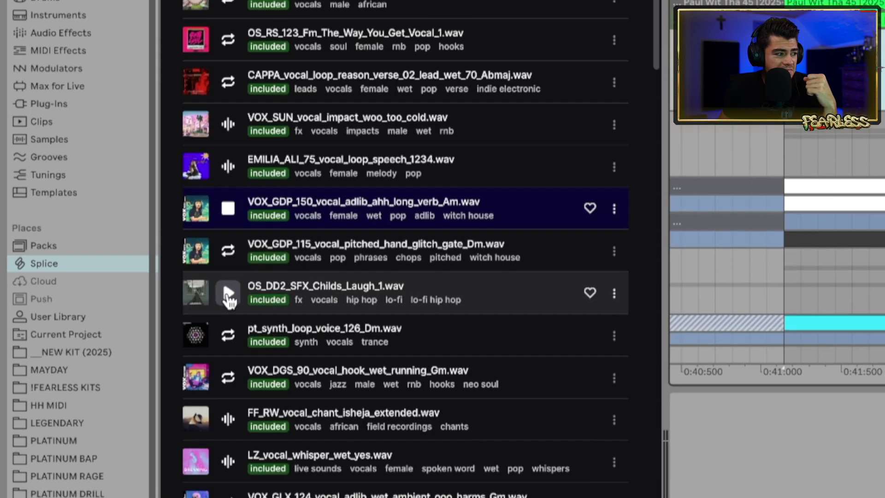
scroll(229, 320, down, 6)
click(227, 342)
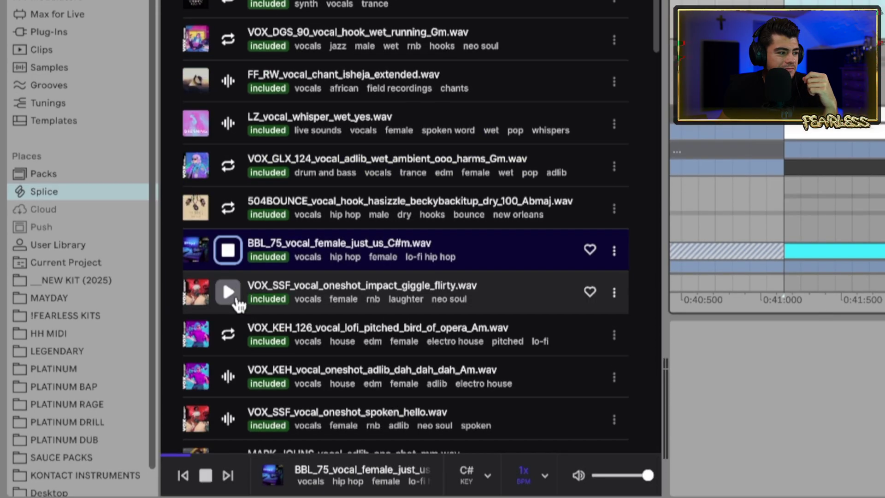
click(228, 260)
scroll(221, 92, down, 5)
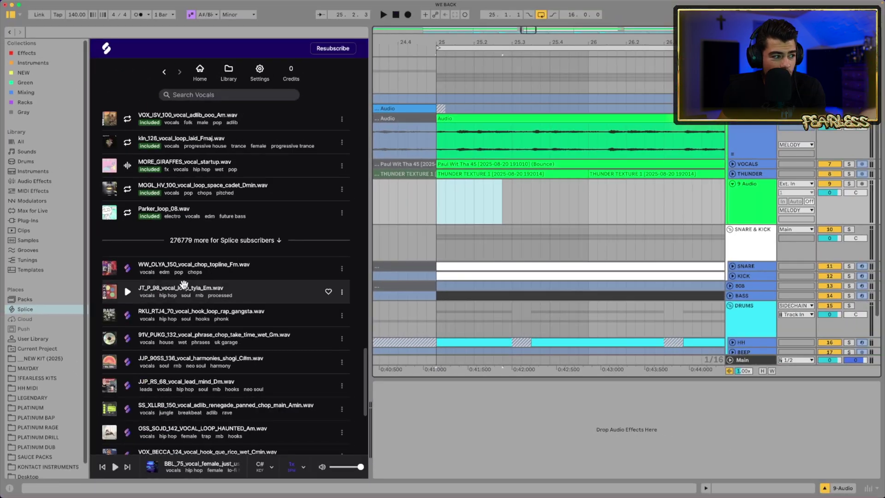
scroll(183, 284, up, 10)
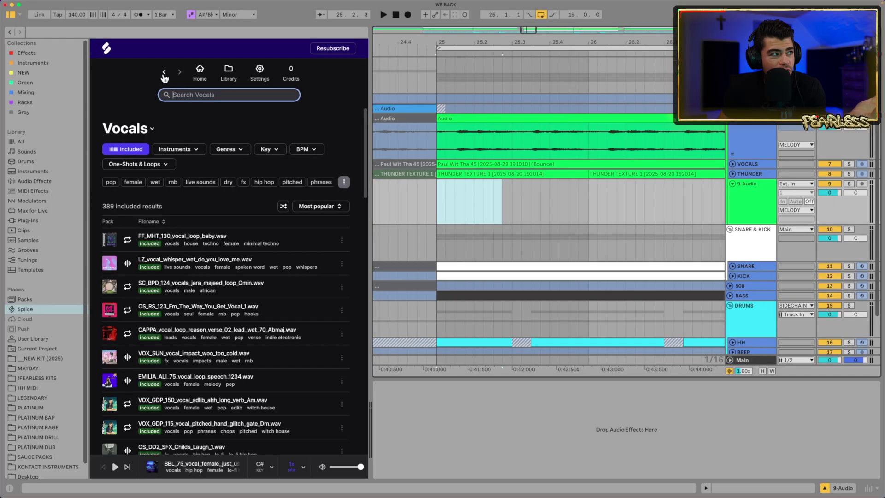
Open Drums and preview the snappy snare, TS_VV_hihat_live_feel, OS_TB_120 drum loop and NICOPOP_118 hi-hats.
click(164, 72)
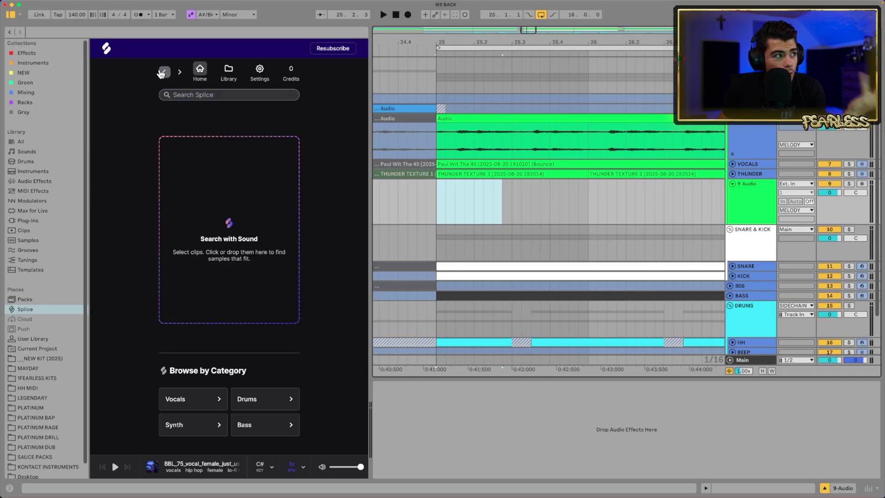
click(257, 402)
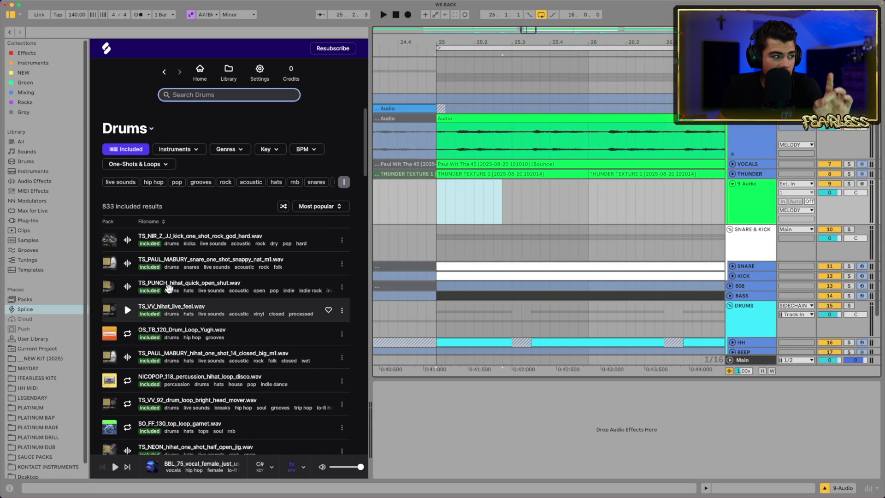
scroll(185, 368, down, 15)
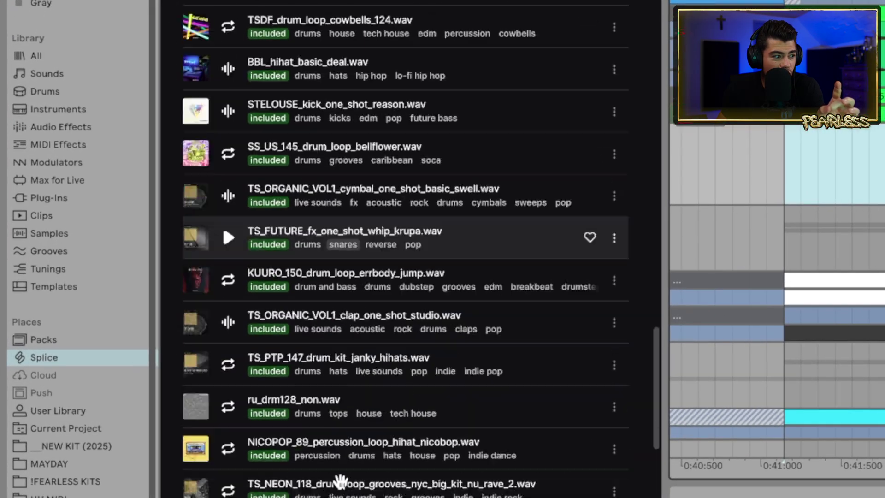
scroll(340, 482, down, 5)
scroll(339, 477, up, 20)
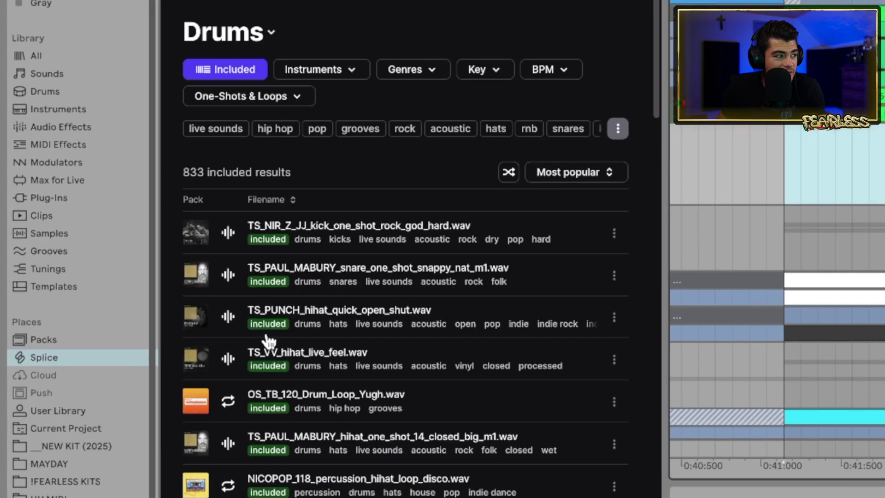
click(227, 274)
click(228, 359)
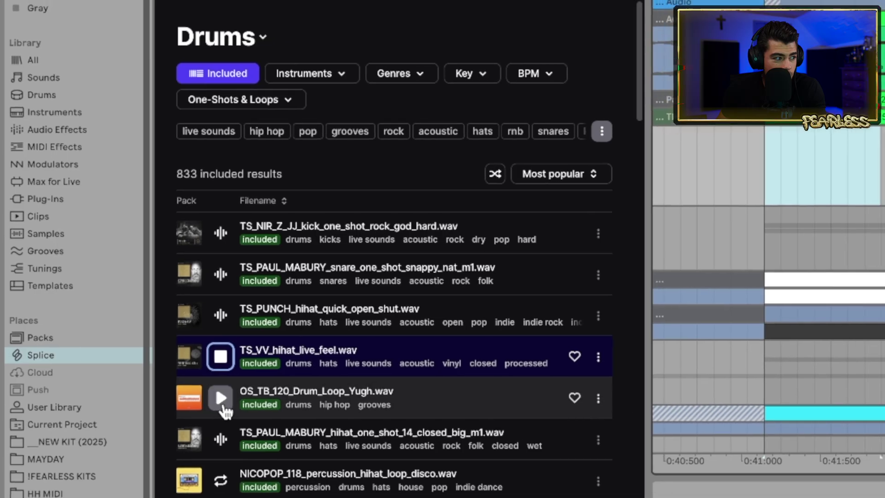
click(220, 398)
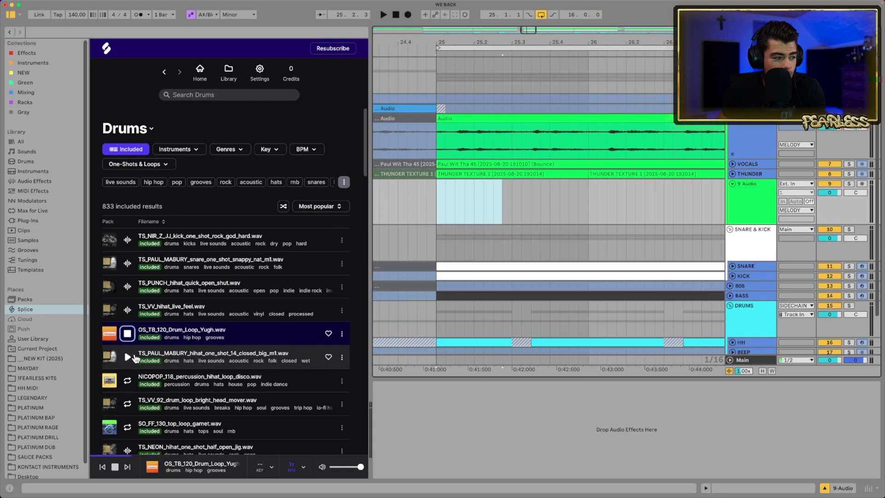
click(128, 382)
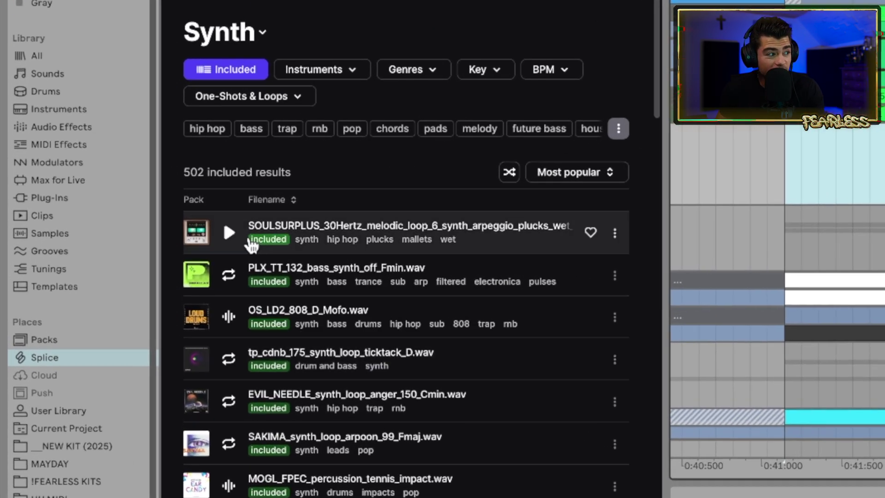
Preview the SOULSURPLUS, hiddengems, bedroomfidelity and OS_OA_105_Gmin_Centre_Keys synth loops.
click(231, 234)
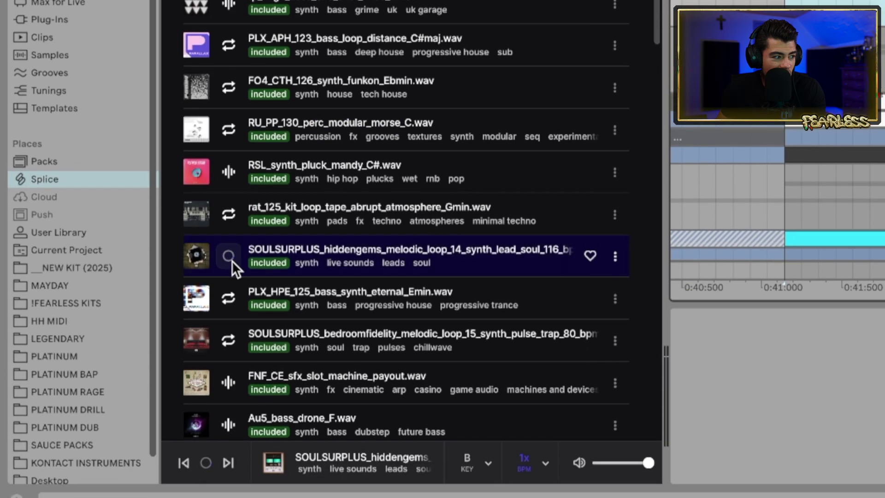
click(231, 253)
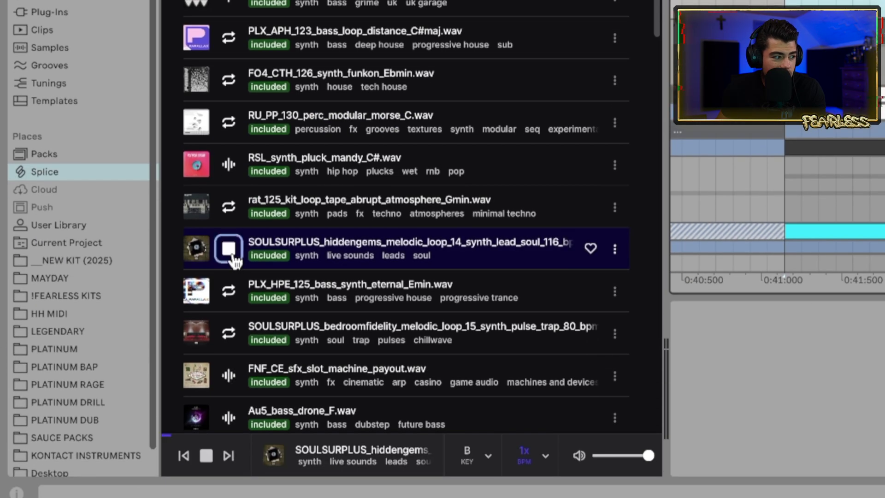
scroll(235, 258, down, 6)
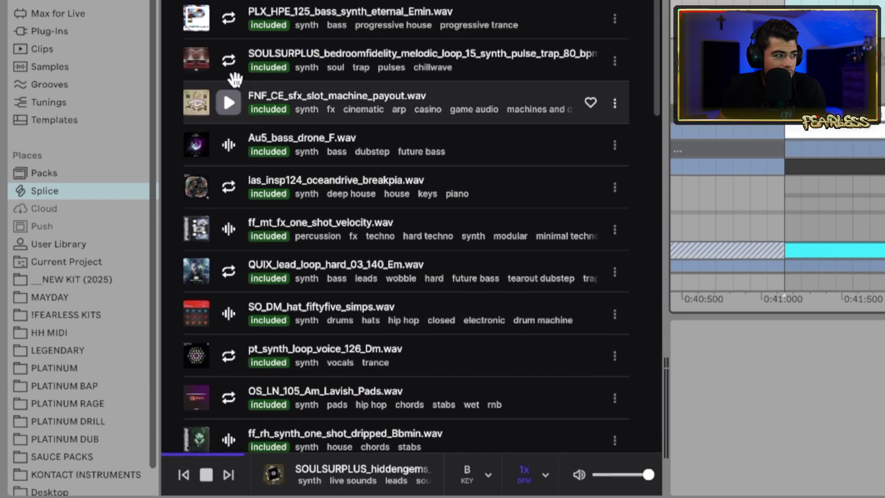
click(231, 65)
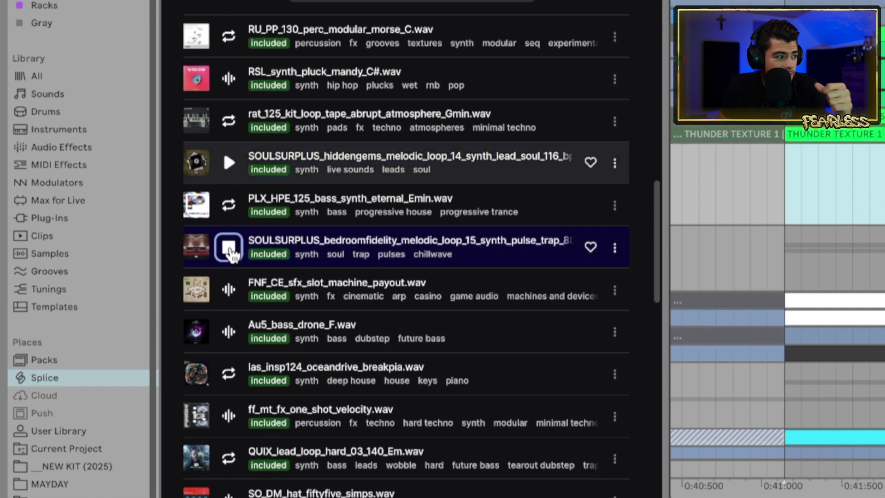
scroll(229, 253, down, 10)
click(229, 497)
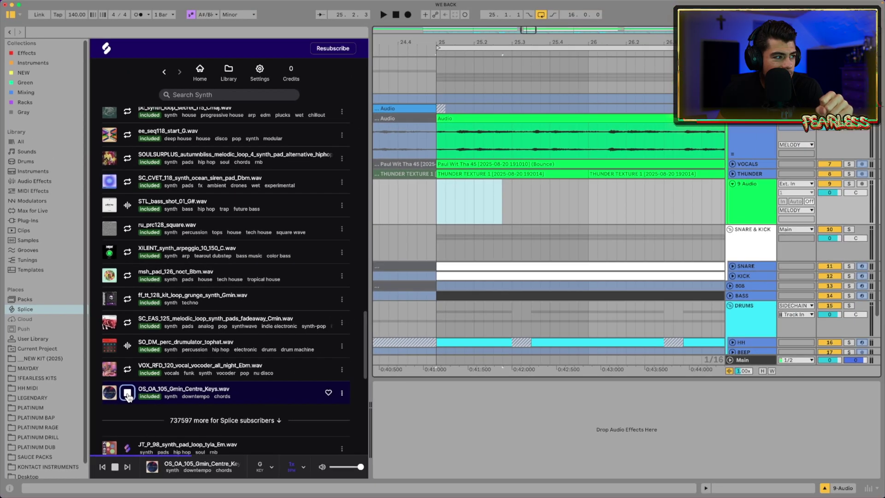
Search Synth for 'DREAMY' and turn off Included to show all 1,217 matches.
click(127, 393)
click(213, 95)
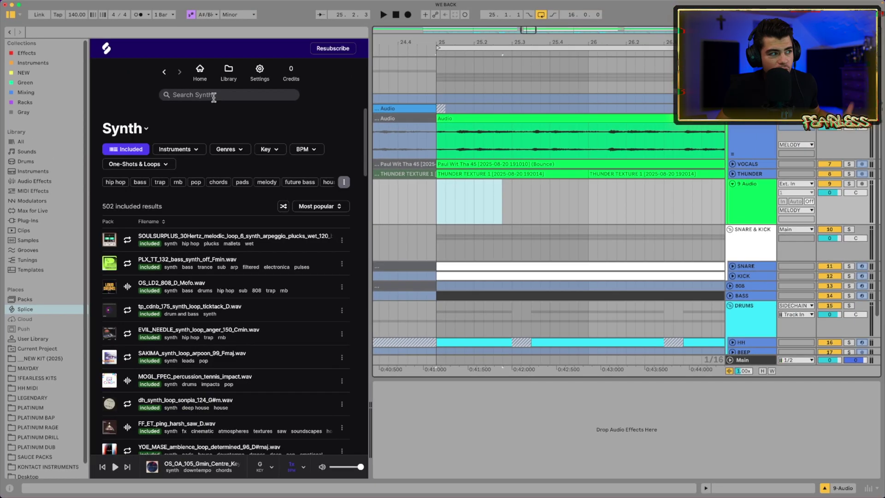
text(DREAMY)
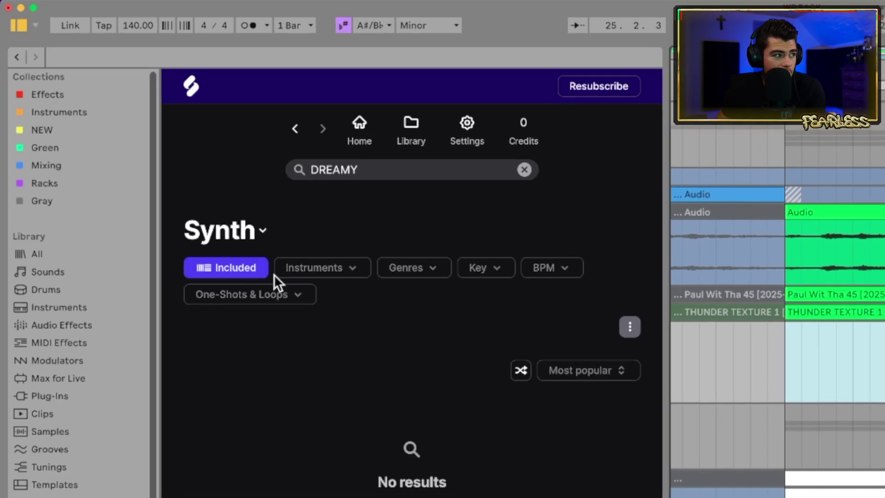
click(233, 265)
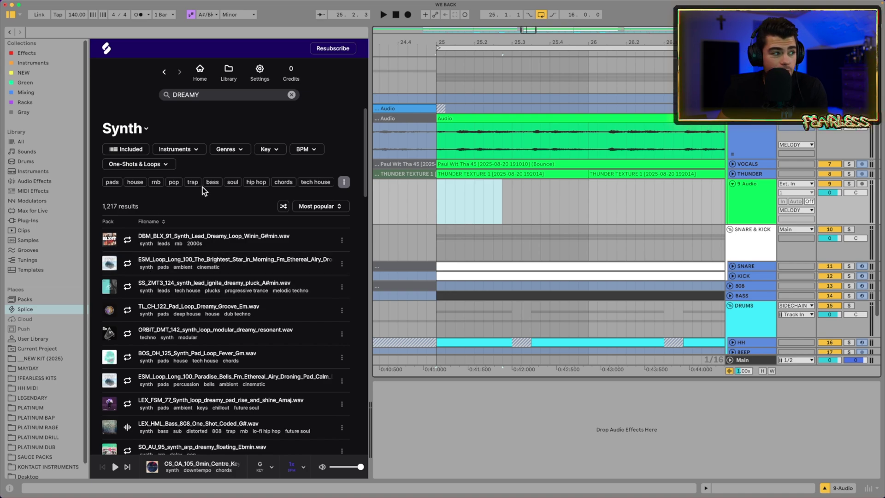
Look through the Instruments, Key, BPM, Genres and One-Shots & Loops filter dropdowns without changing them.
click(178, 149)
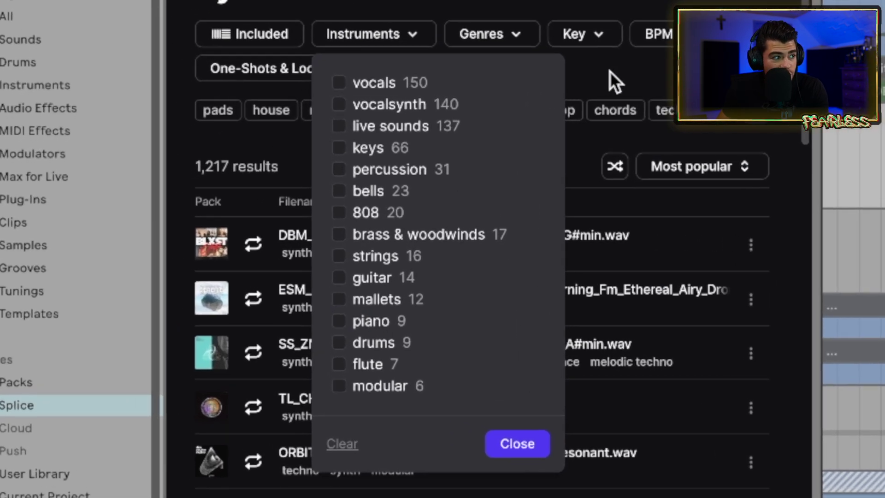
click(609, 70)
click(580, 34)
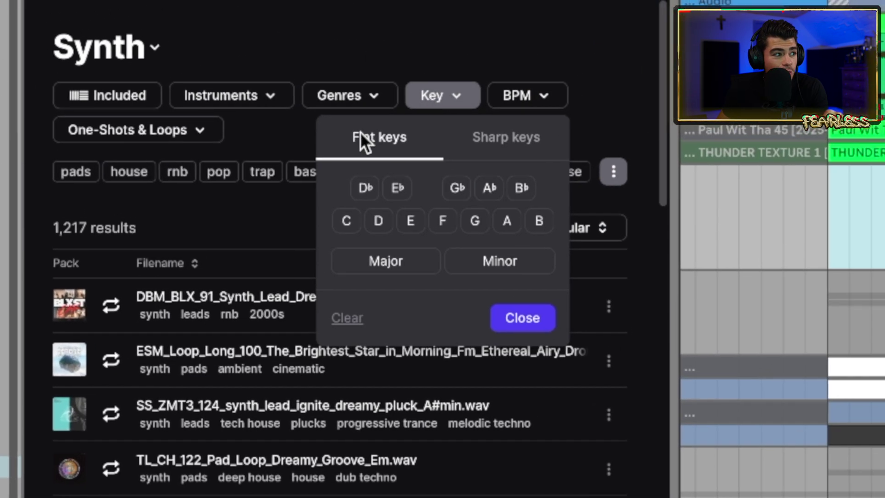
click(700, 0)
click(677, 33)
click(620, 35)
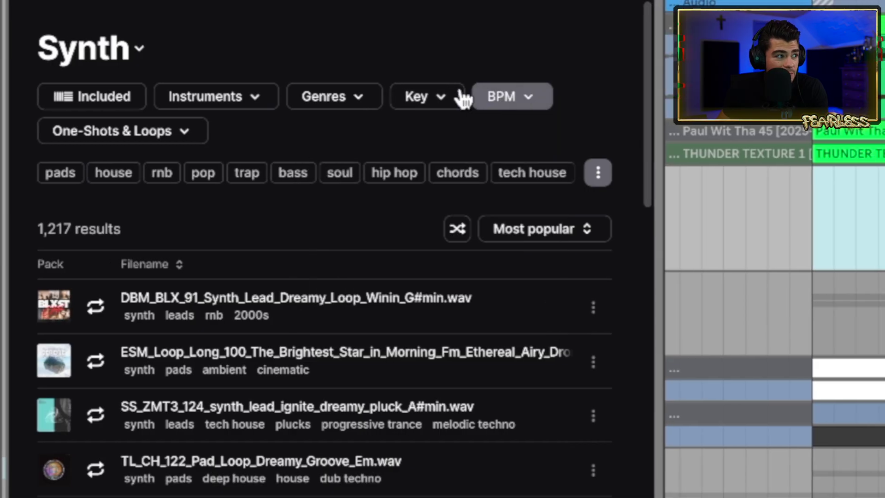
click(358, 97)
click(358, 96)
click(255, 96)
click(254, 96)
click(347, 55)
click(347, 57)
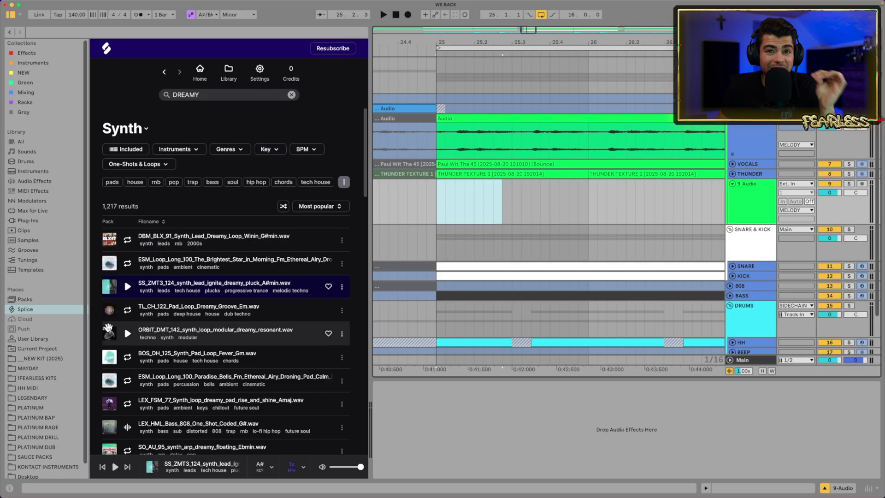
Preview the TL_CH_122 dreamy pad loop, drag it toward the arrangement, and dismiss the subscription prompt.
click(127, 310)
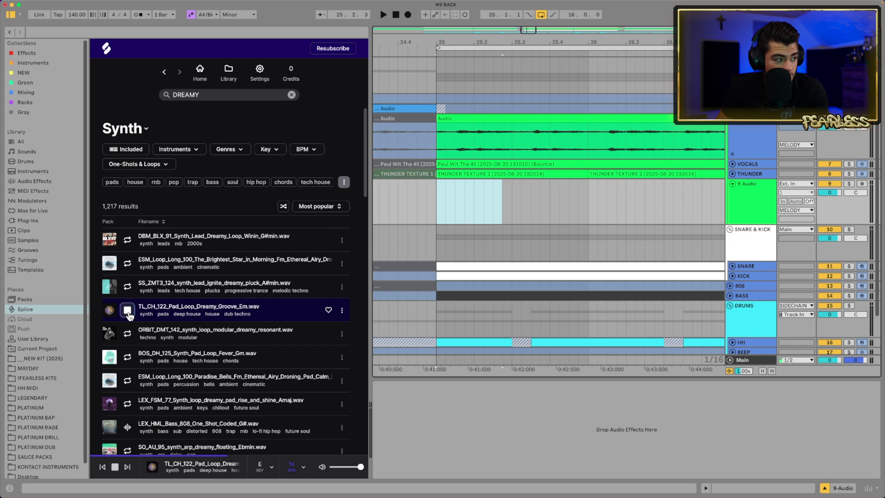
drag(130, 316, 312, 272)
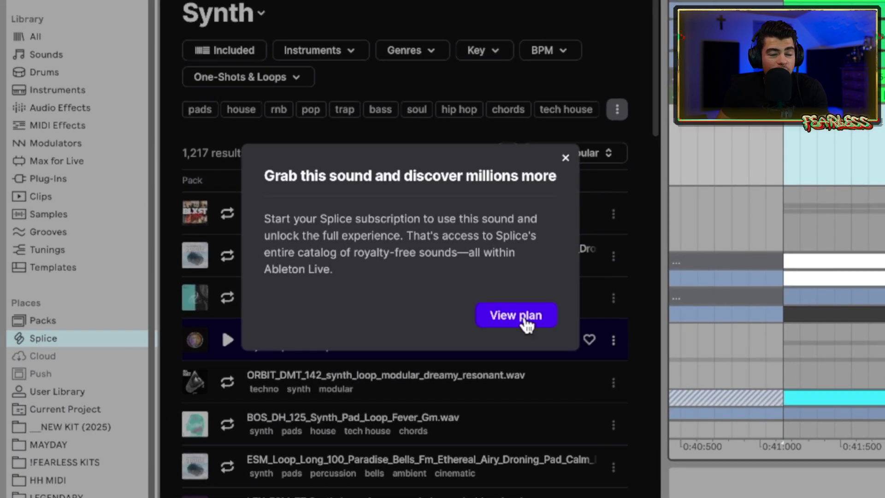
click(565, 160)
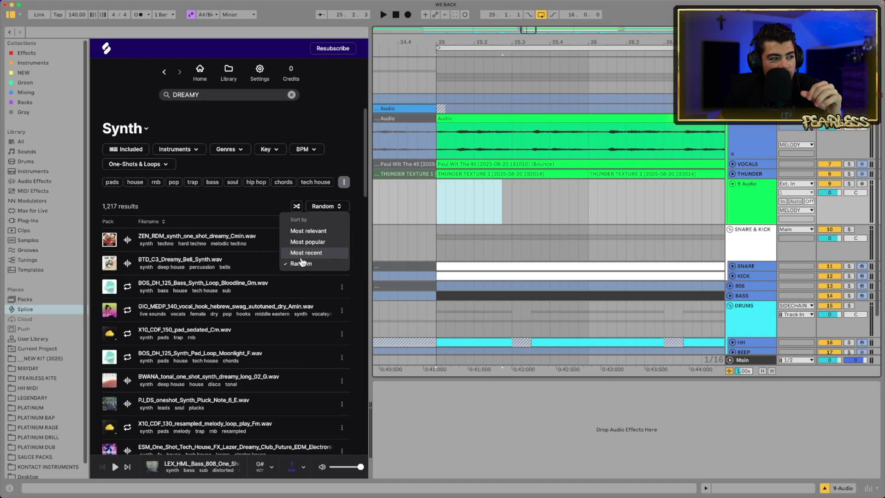
Sort the DREAMY results by most relevant, then by filename.
click(310, 232)
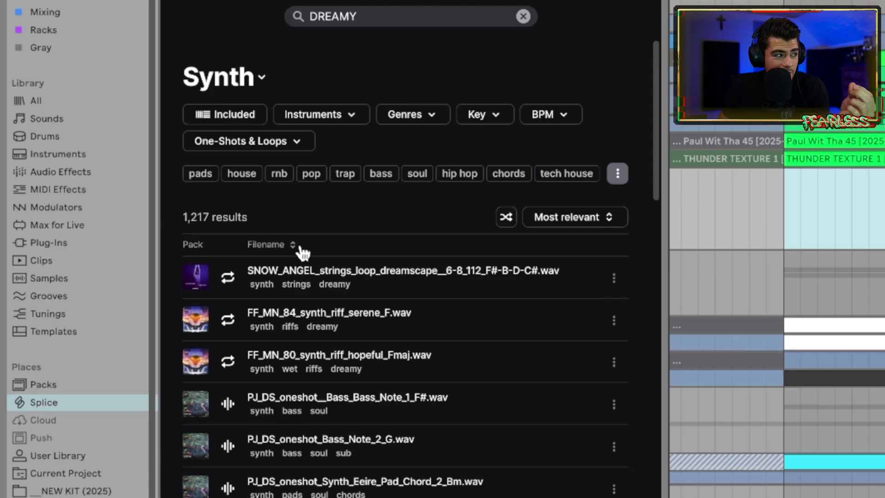
click(299, 246)
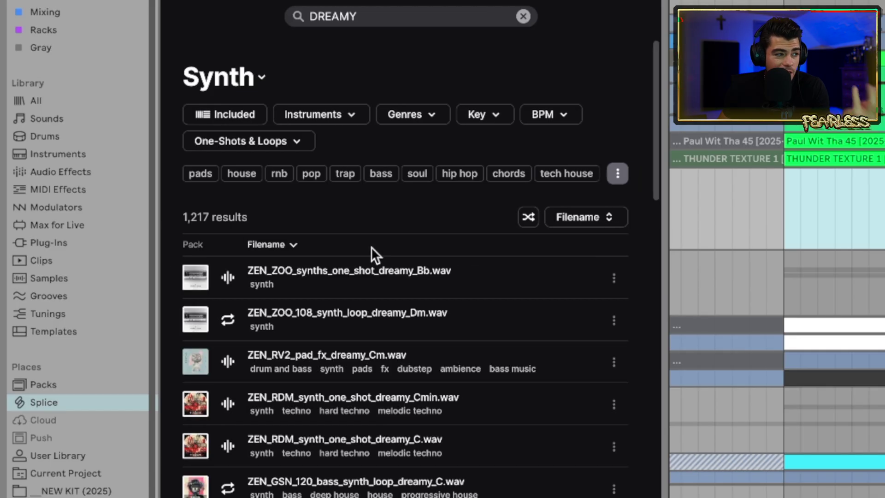
scroll(382, 343, down, 10)
scroll(386, 369, down, 5)
scroll(393, 390, up, 15)
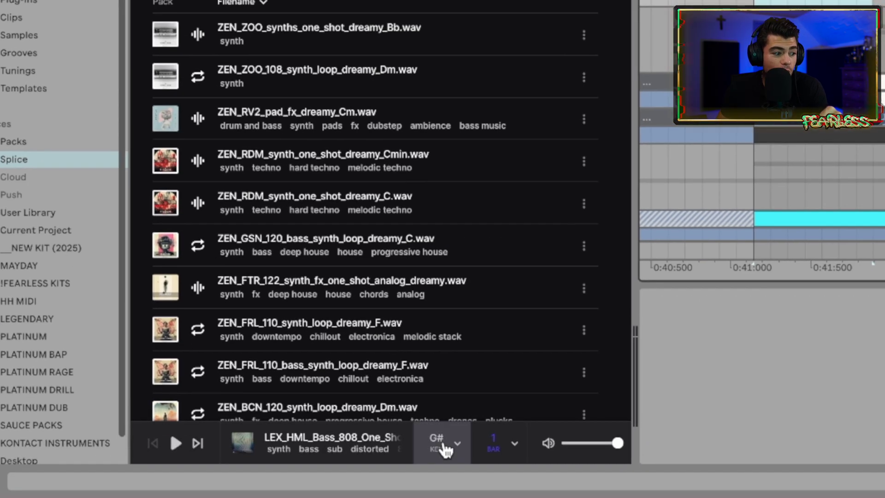
Check the preview key transpose options and set one-shot repeat to every 1 bar.
click(443, 447)
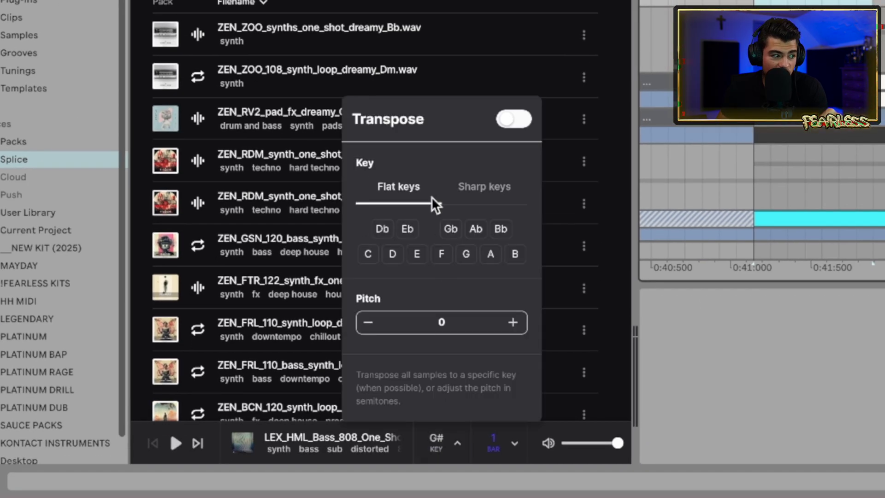
click(495, 444)
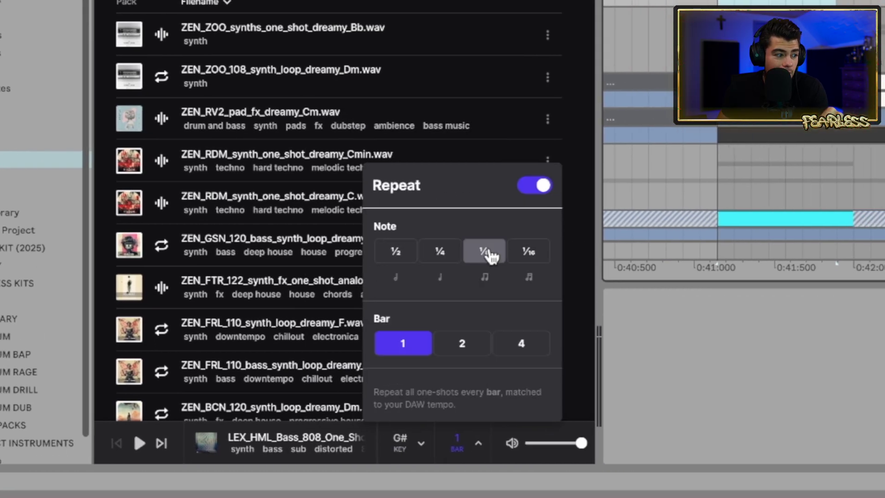
click(499, 446)
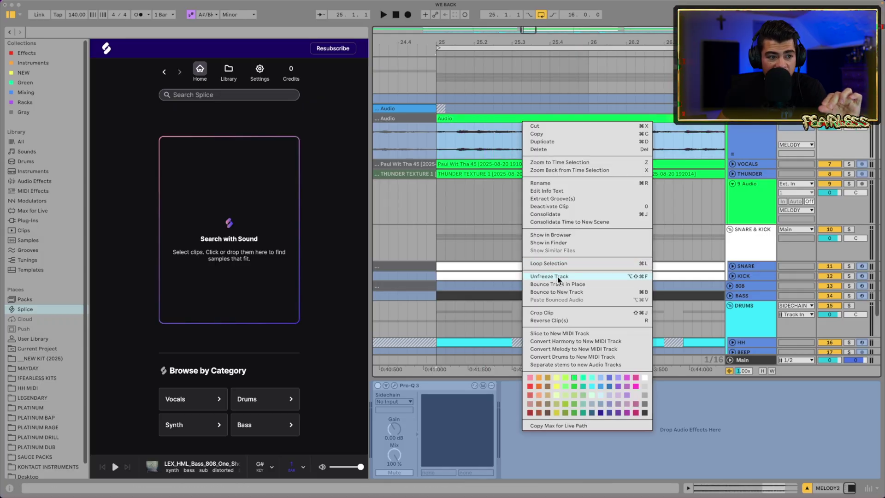
Bounce the melody clip to a new track, play it, and drop the bounced clip into Search with Sound.
click(556, 291)
key(space)
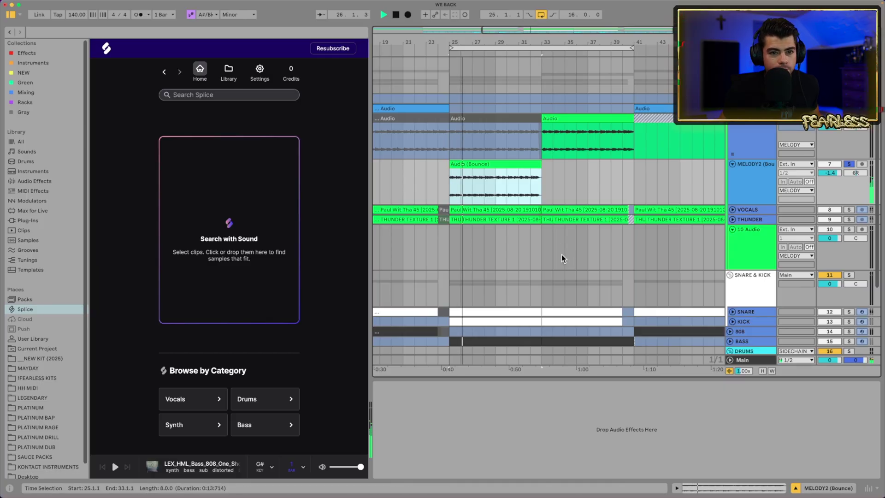
drag(507, 166, 246, 250)
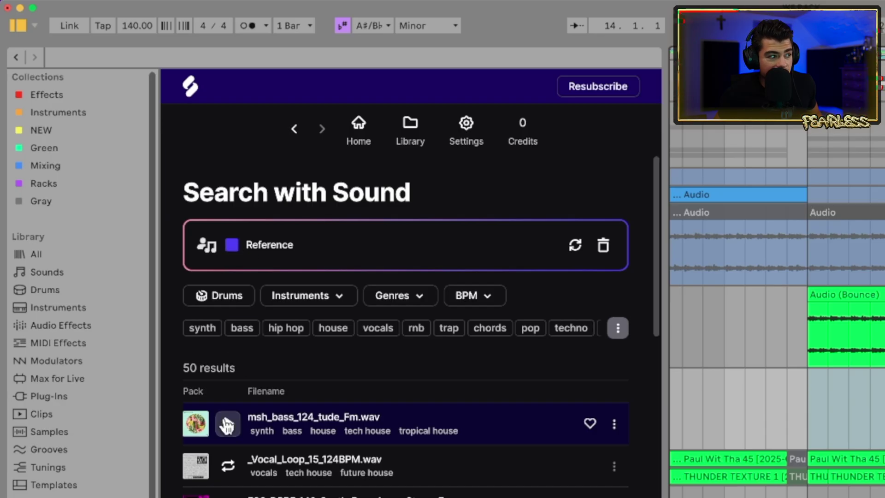
Remove the reference, return to the previous reference search, and filter matches to Drums.
click(603, 246)
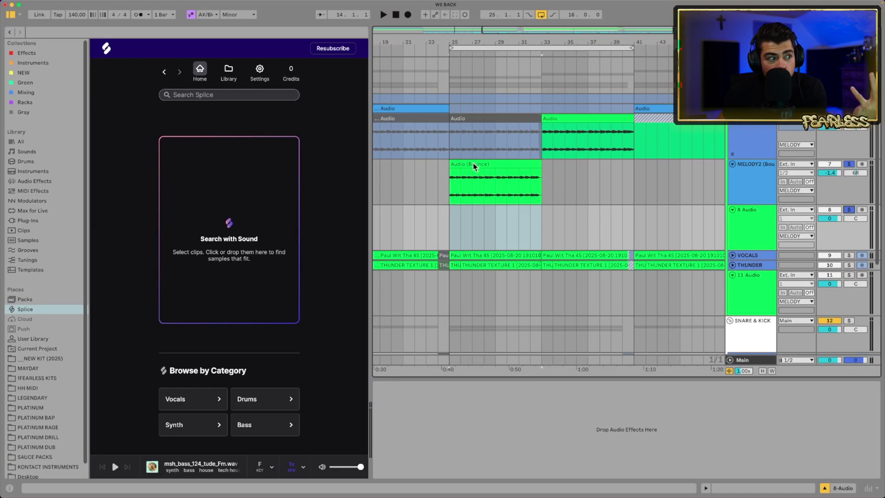
click(165, 73)
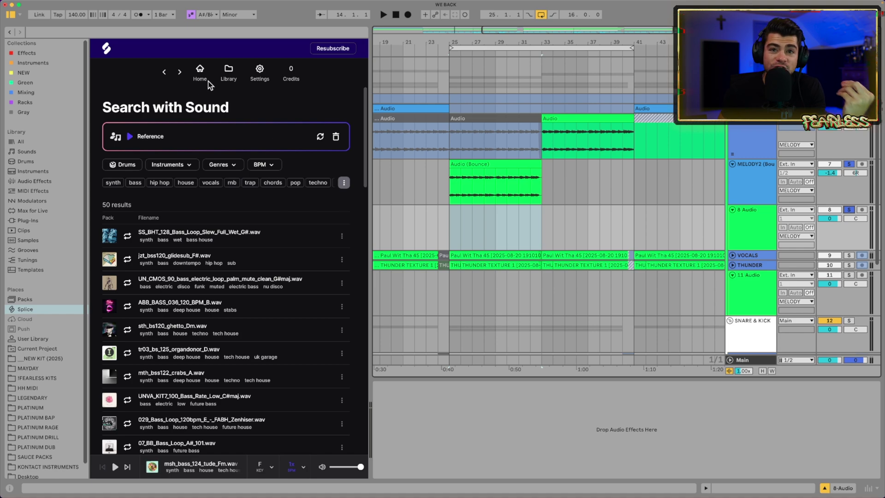
click(336, 137)
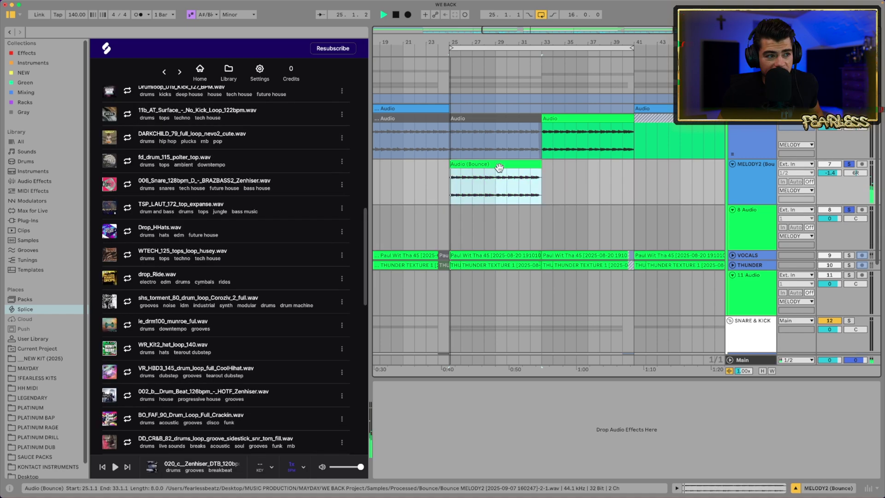
Audition WTECH_125_tops_loop_husey, Drop_HHats.wav and drop_Ride.wav, then clear the Drums filter.
click(127, 256)
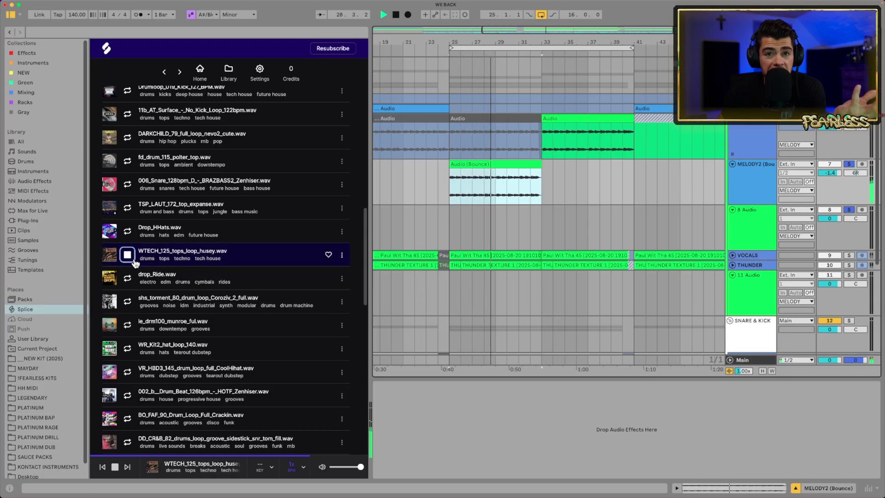
click(127, 231)
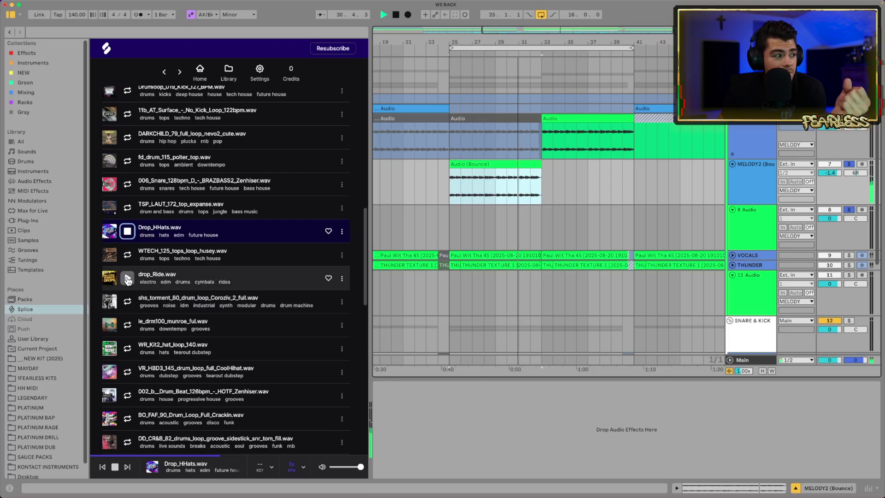
click(127, 278)
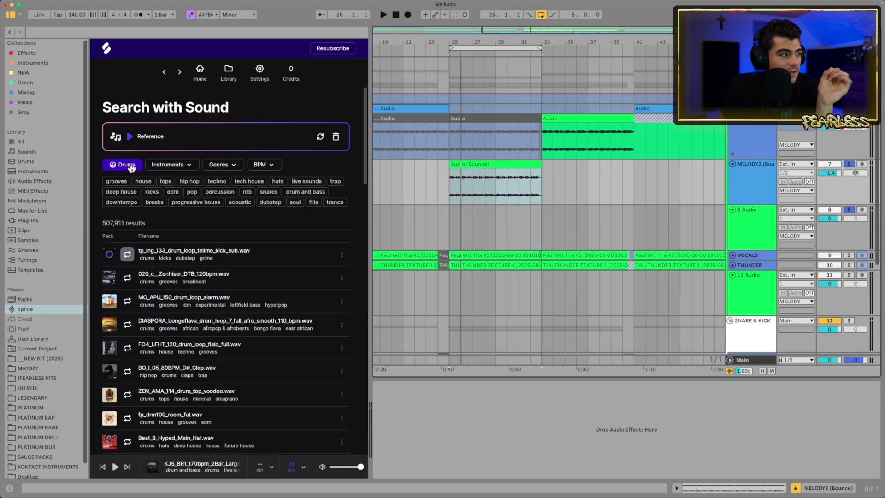
click(122, 165)
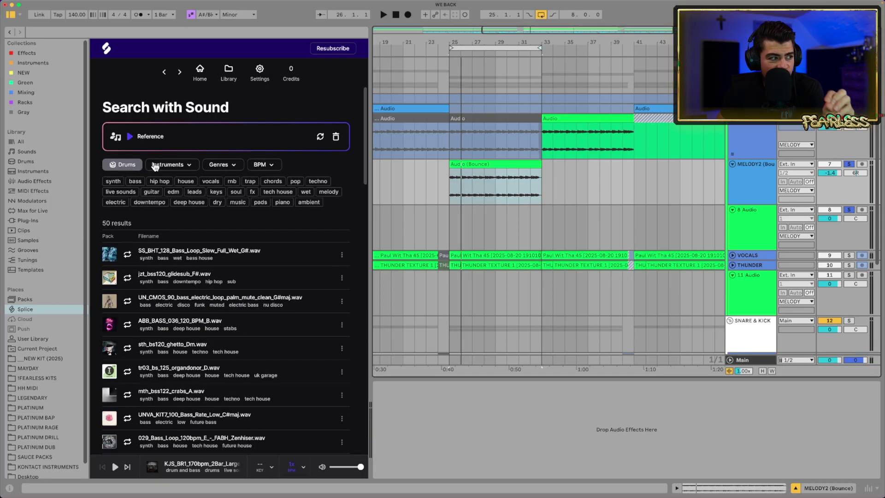
Filter Splice's matches to synth instruments.
click(155, 166)
click(154, 184)
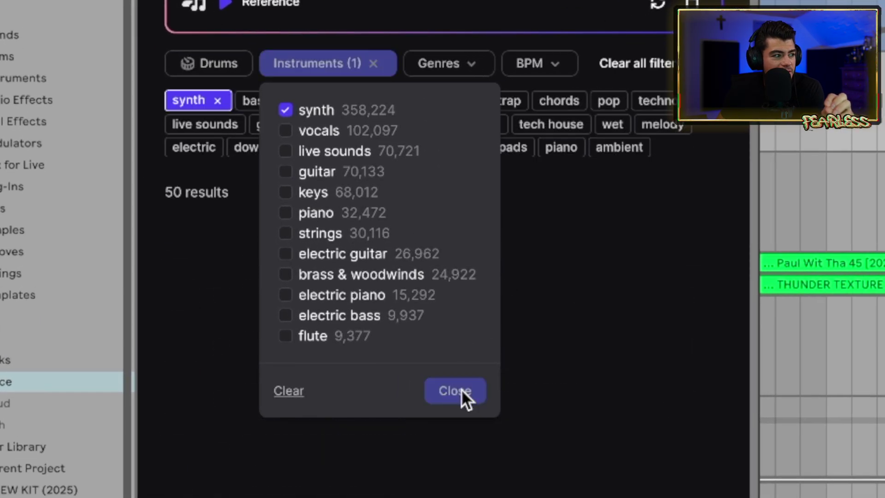
click(454, 390)
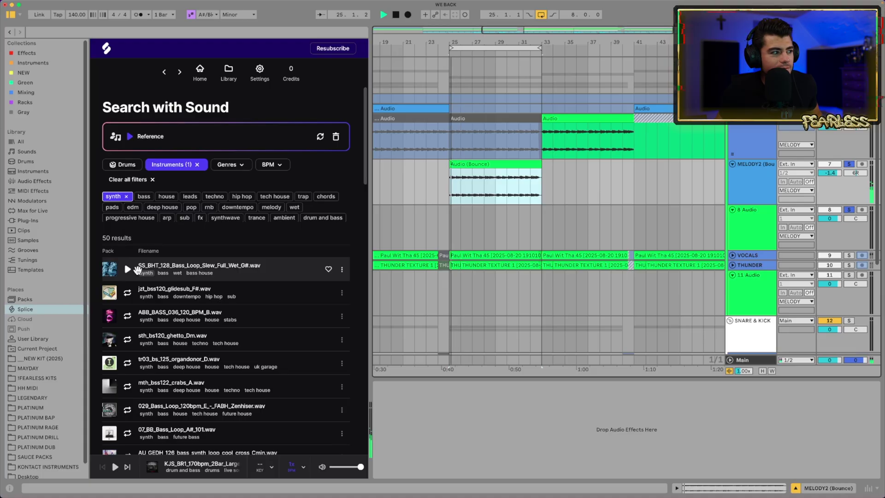
Audition bass loops including jzt_bss120_glidesub_F#.wav, sth_bs120_ghetto_Dm.wav, 07_BB_Bass_Loop_A#_101.wav and 029.
click(128, 269)
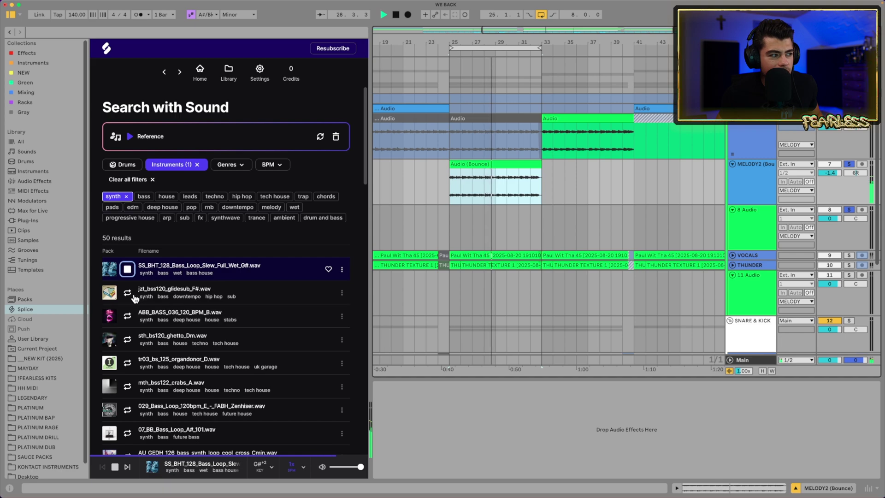
click(128, 293)
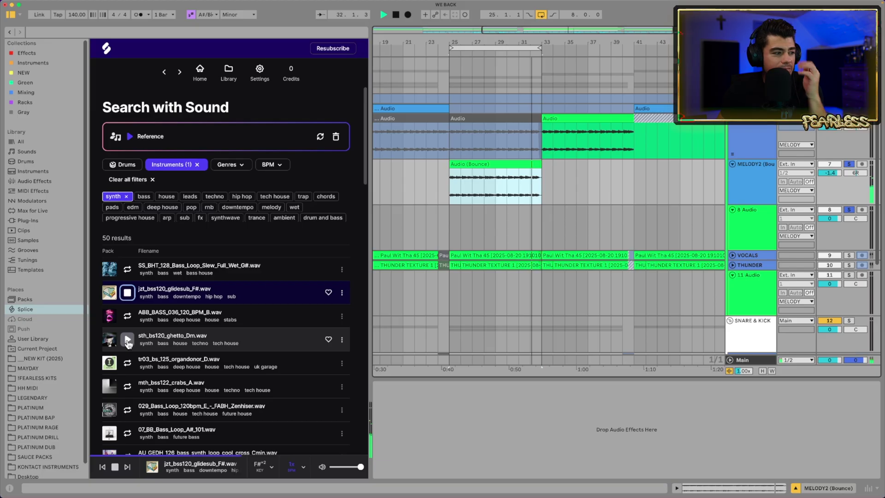
click(128, 341)
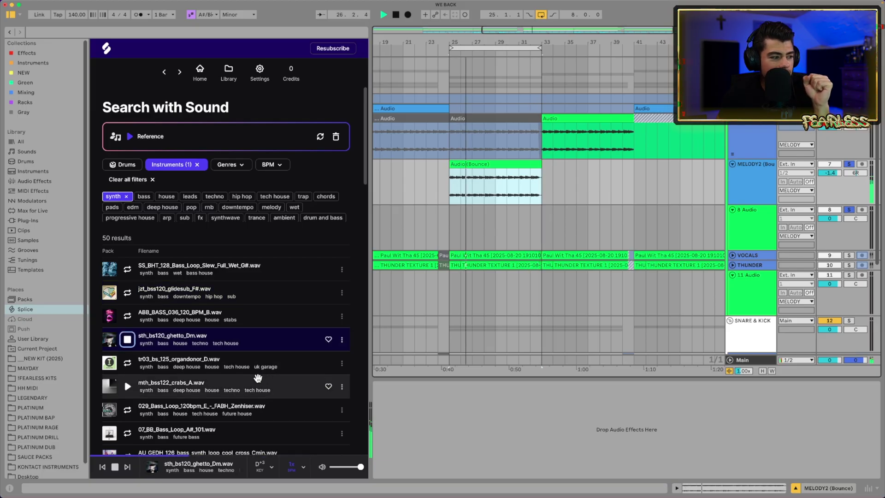
scroll(249, 400, down, 2)
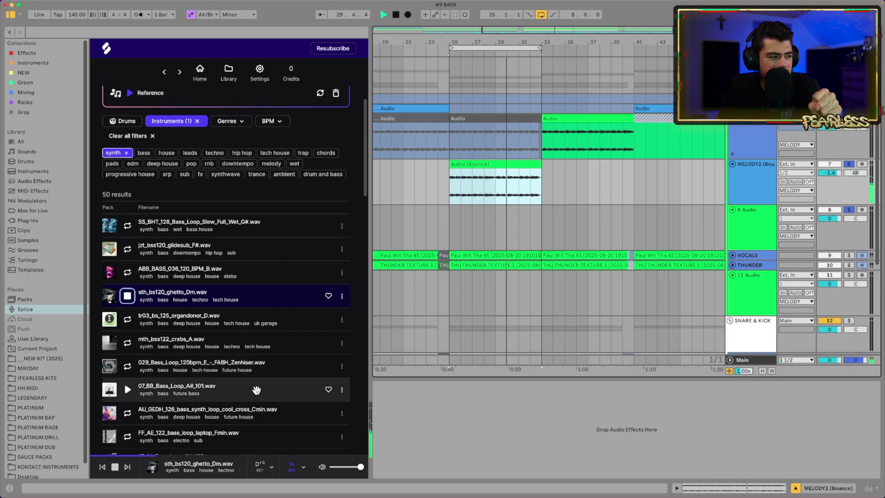
click(283, 398)
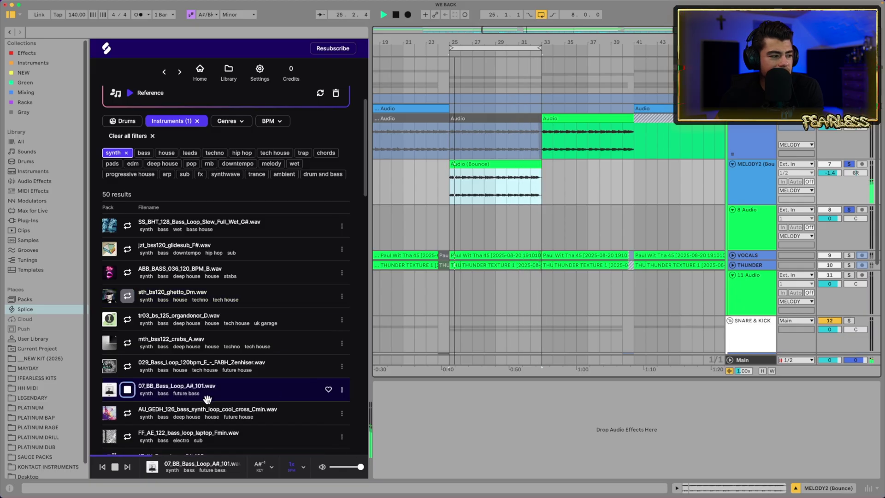
scroll(221, 403, down, 2)
key(Up)
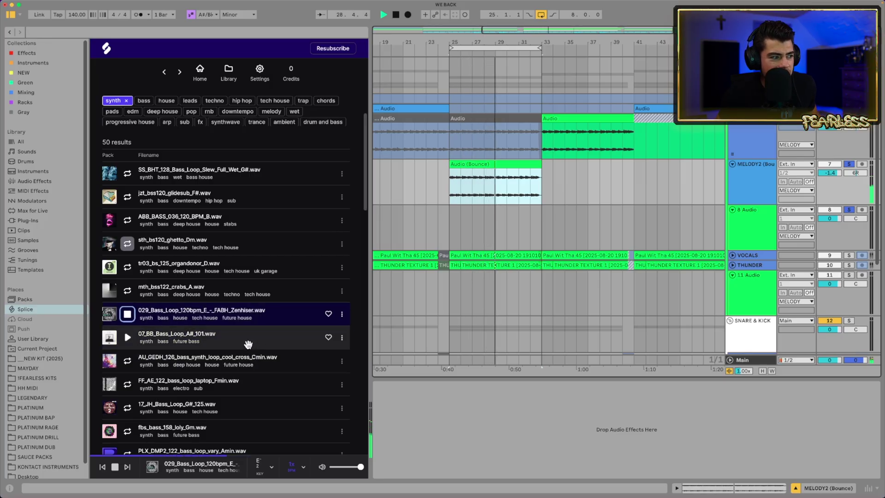
Stop the bass preview and drop the MELODY clip onto Splice's Drop here reference zone.
click(127, 315)
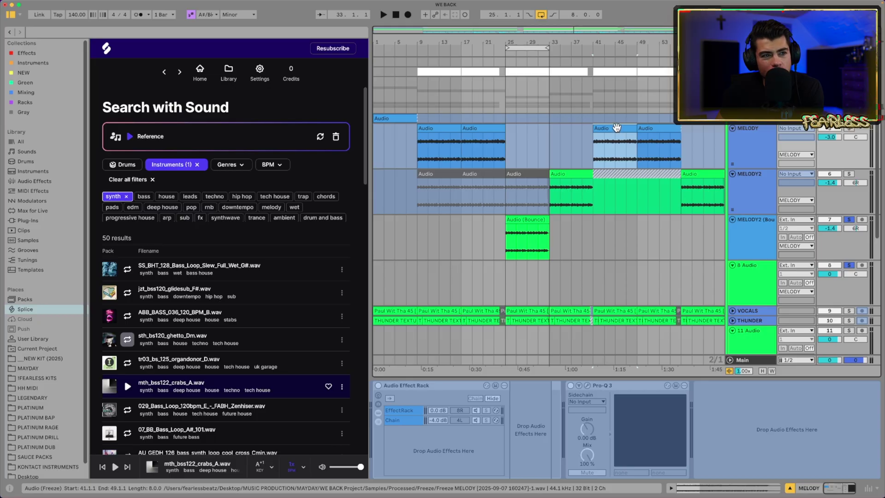
drag(617, 128, 244, 190)
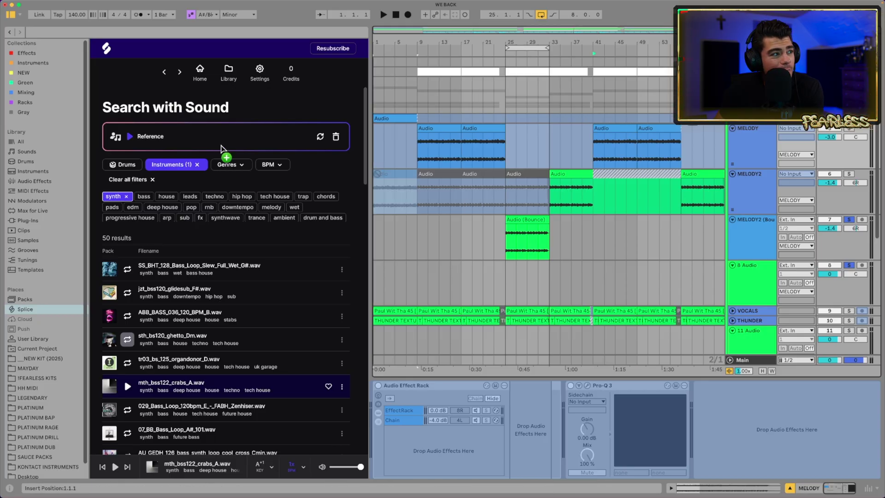
drag(221, 147, 225, 137)
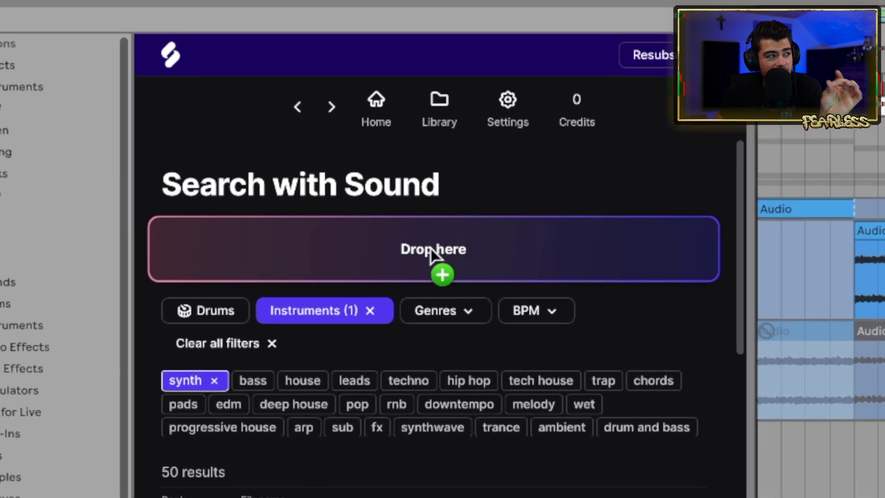
drag(430, 248, 431, 248)
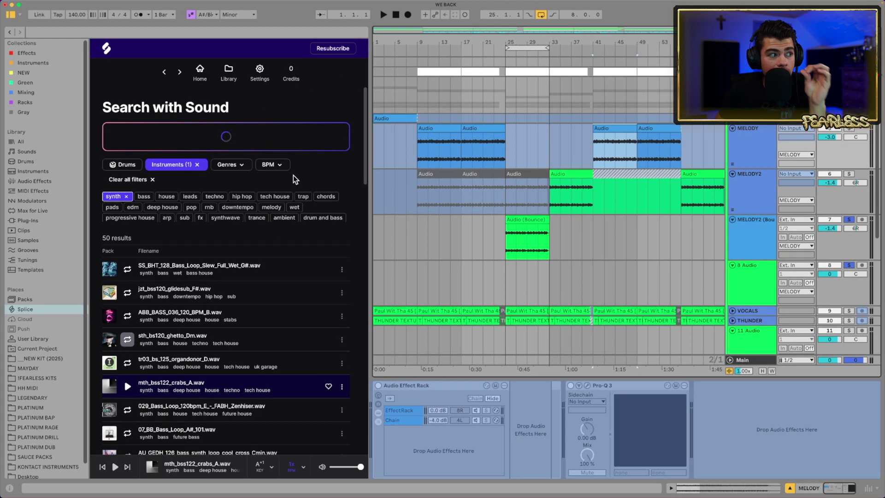
Drop the BASS clip at bar 25 onto Splice's Reference box, then stop its preview.
scroll(522, 246, down, 5)
click(522, 247)
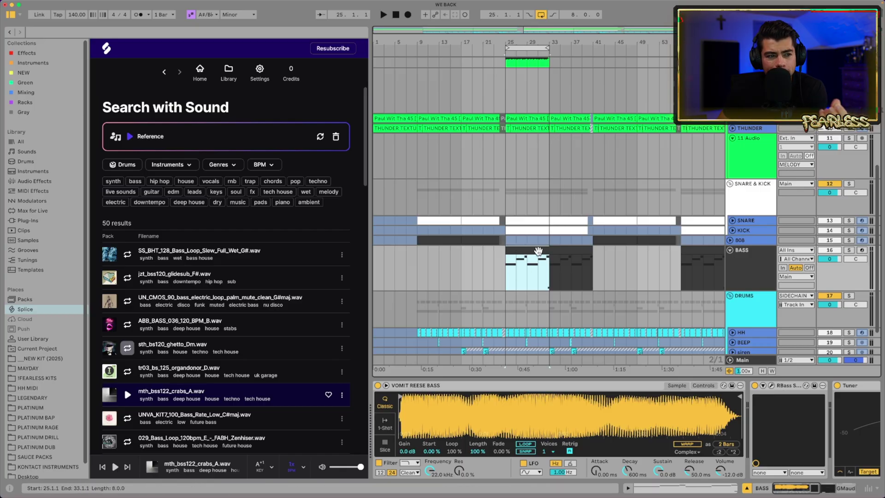
drag(538, 251, 238, 140)
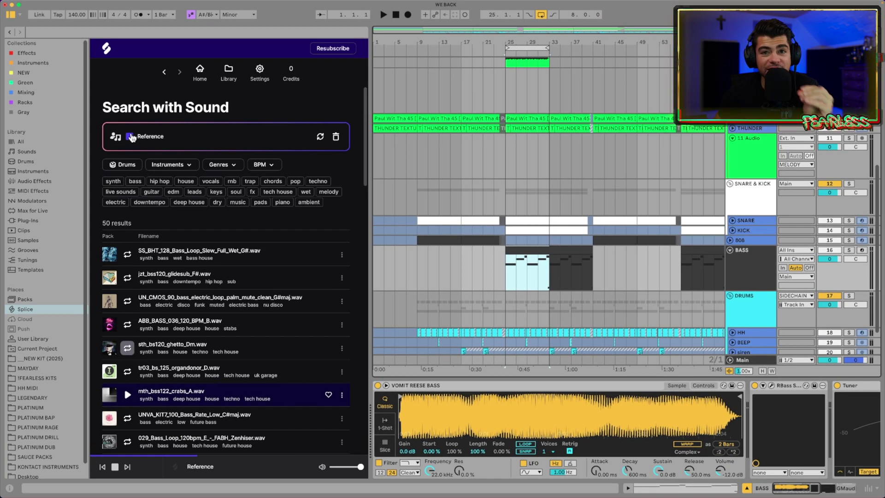
click(131, 137)
Select the BASS clip spanning bars 33–41 in the arrangement.
click(571, 272)
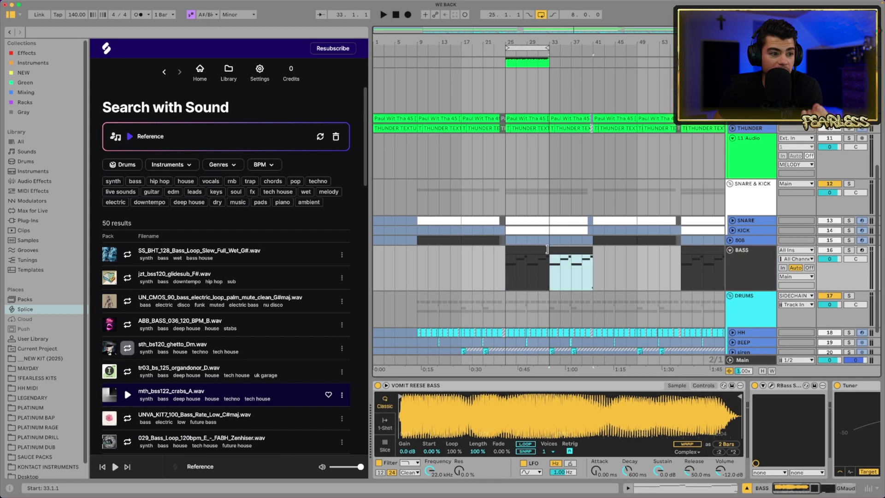